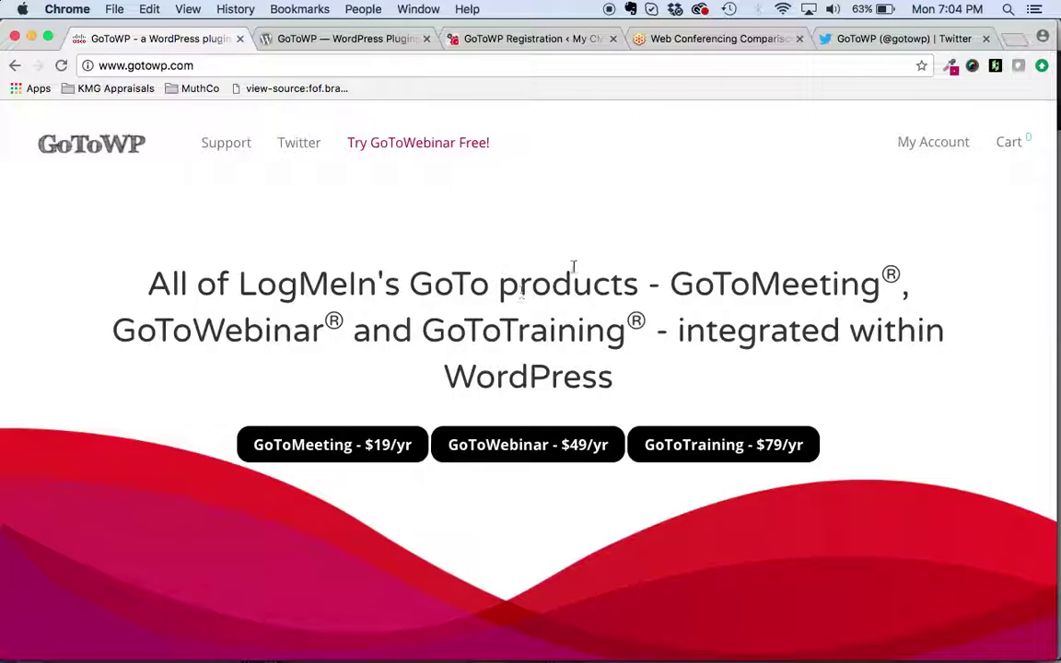
Step: Switch to the GoToWP plugin page on WordPress.org and highlight its web address
click(379, 36)
drag(184, 66, 364, 67)
click(338, 65)
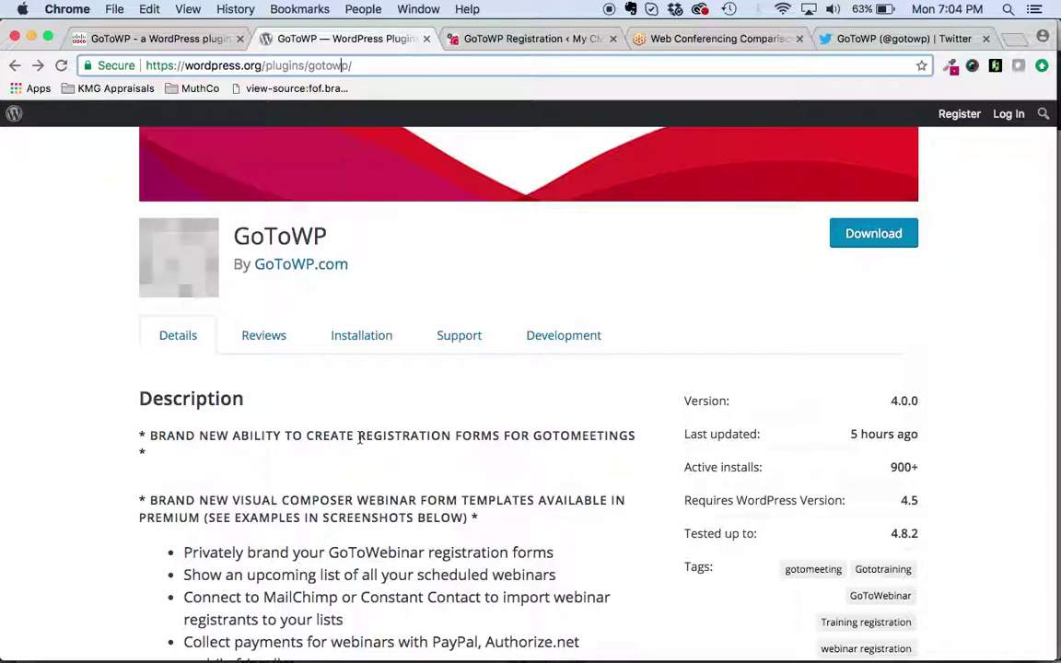
drag(533, 436, 629, 436)
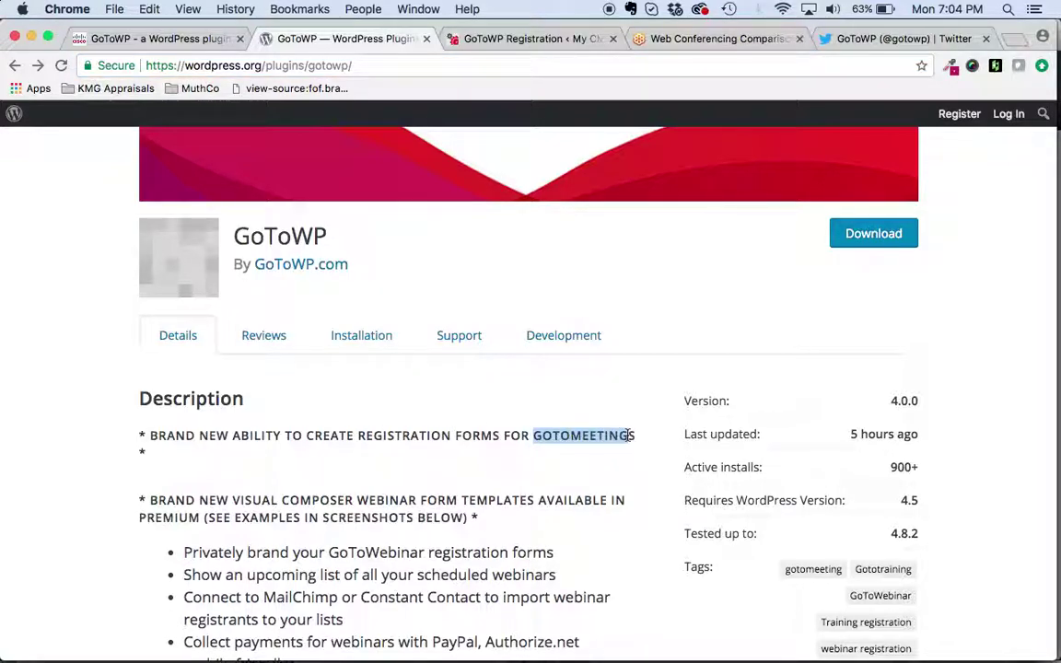
click(617, 439)
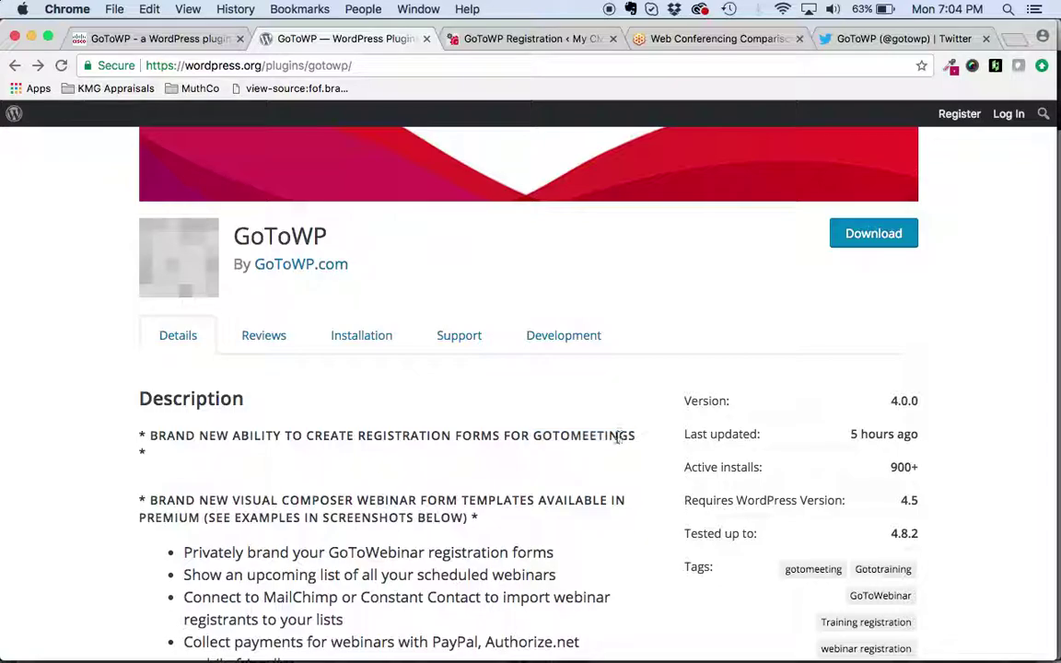
Step: Open GoToMeeting's web conferencing comparison page with the $19/mo, $89 and $109 plans
click(726, 41)
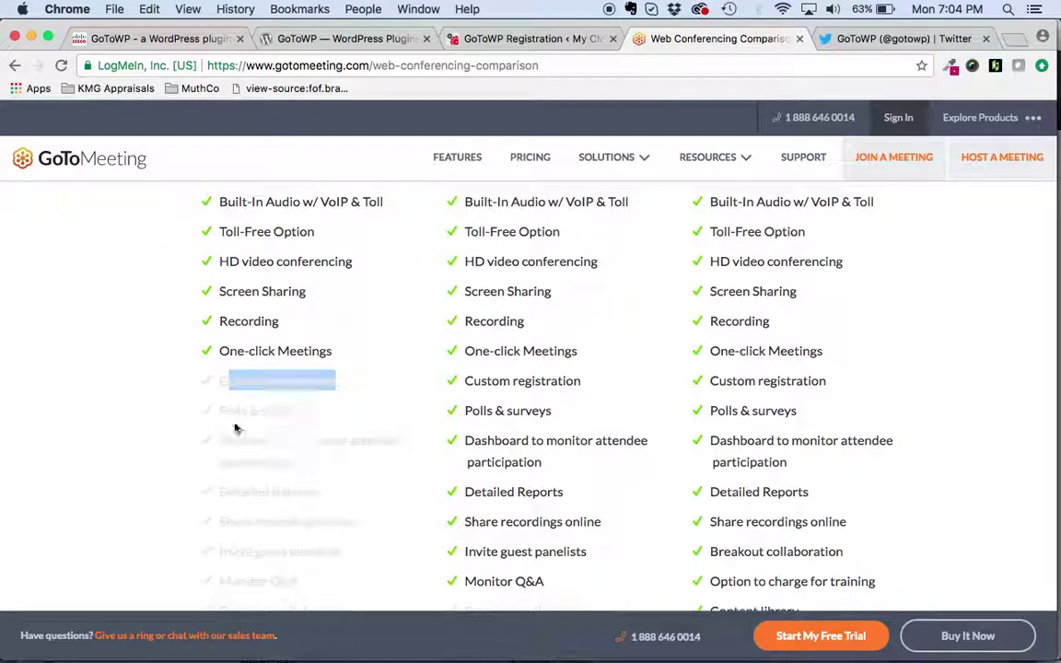
click(131, 423)
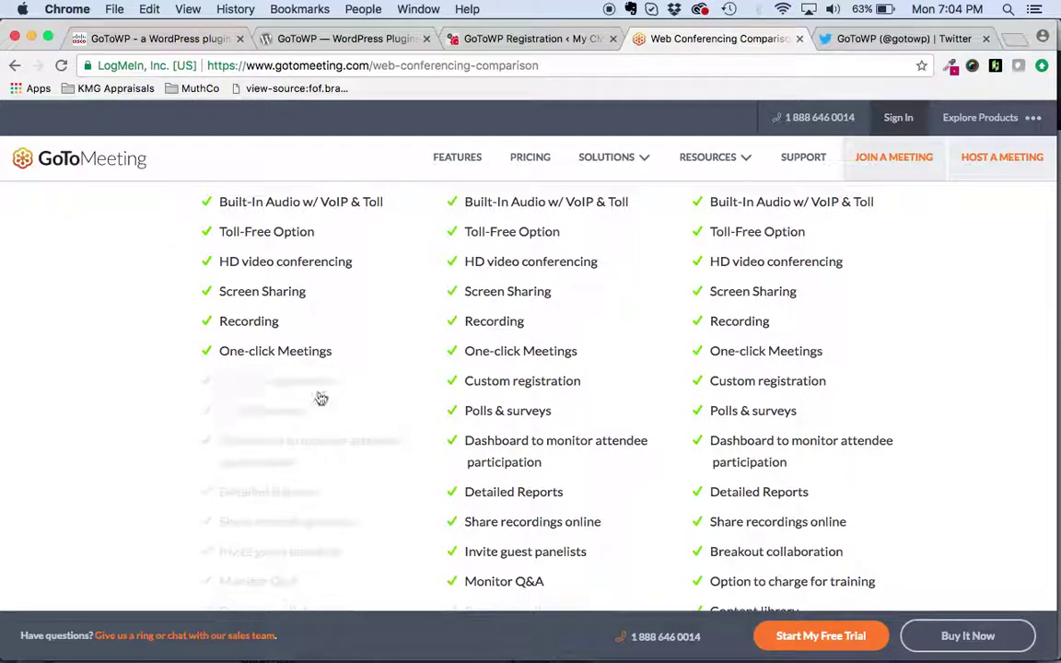
scroll(498, 422, up, 5)
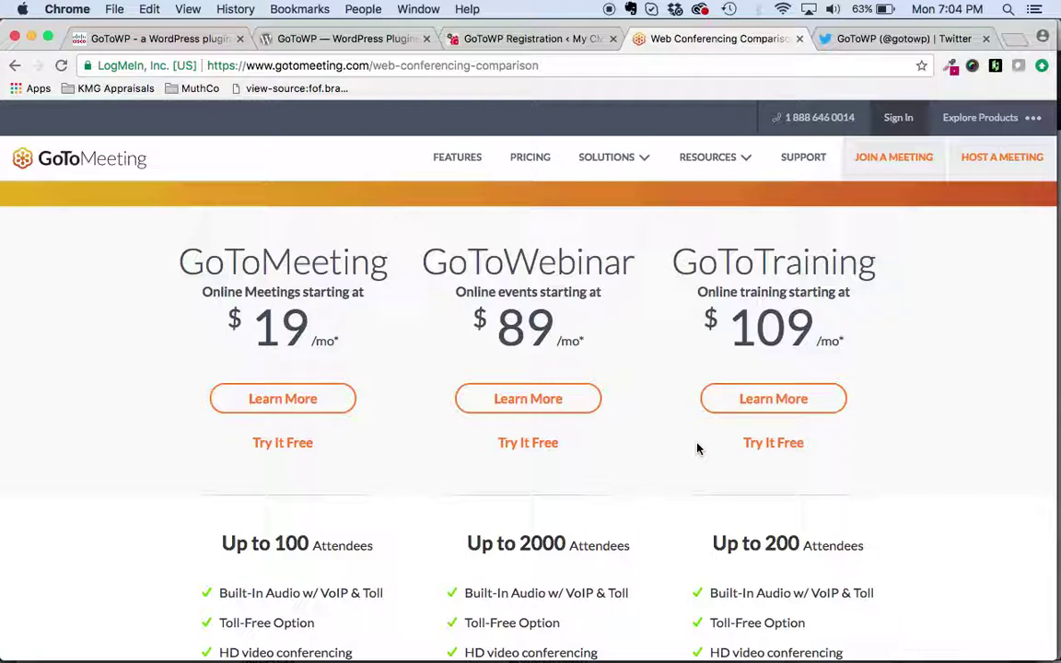
scroll(697, 448, down, 1)
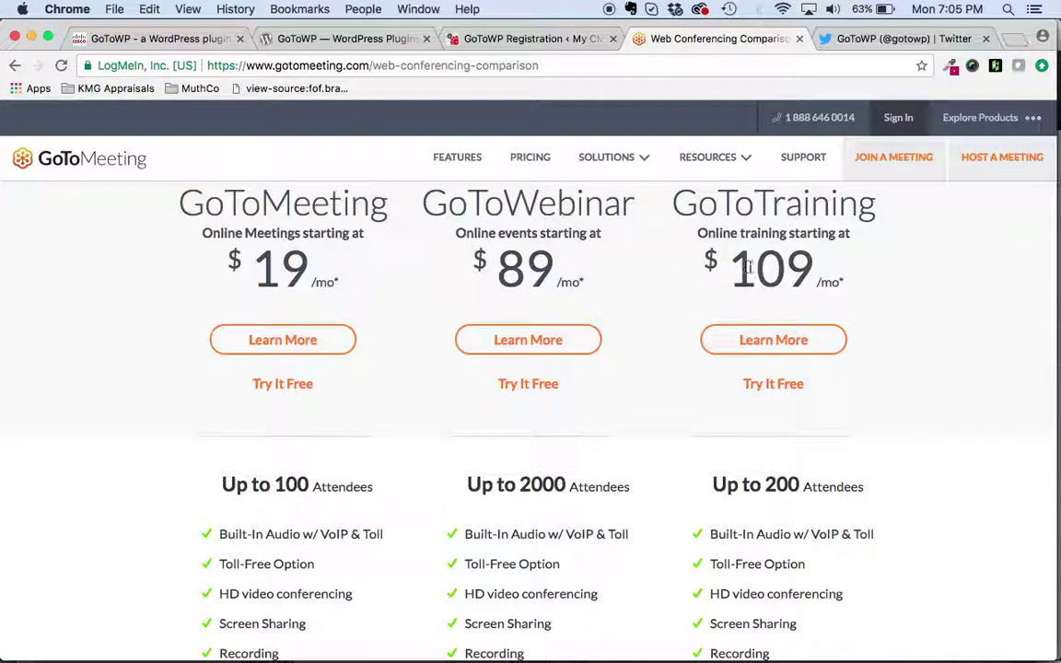
scroll(708, 392, down, 1)
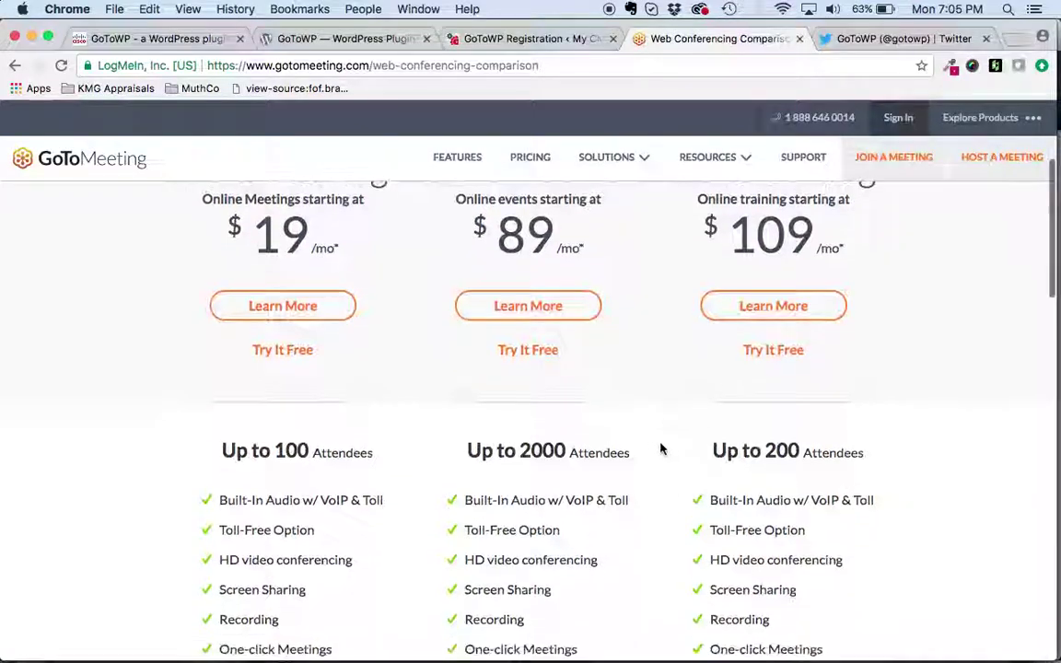
Step: Scroll the comparison table, highlighting GoToWebinar's 2000-attendee limit
drag(518, 450, 569, 450)
click(568, 450)
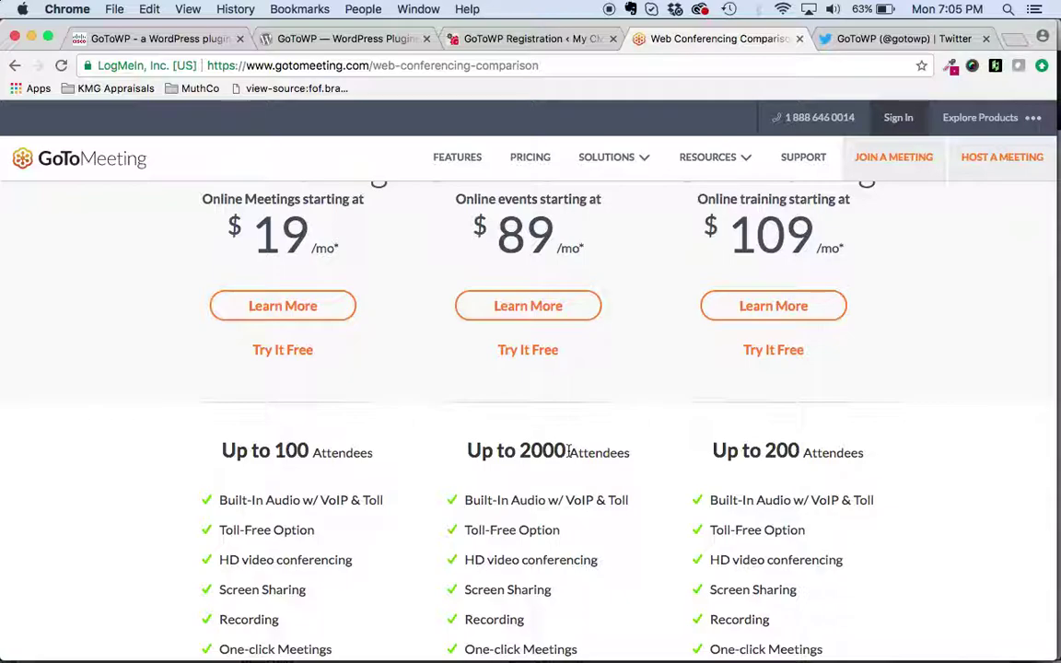
scroll(566, 451, up, 3)
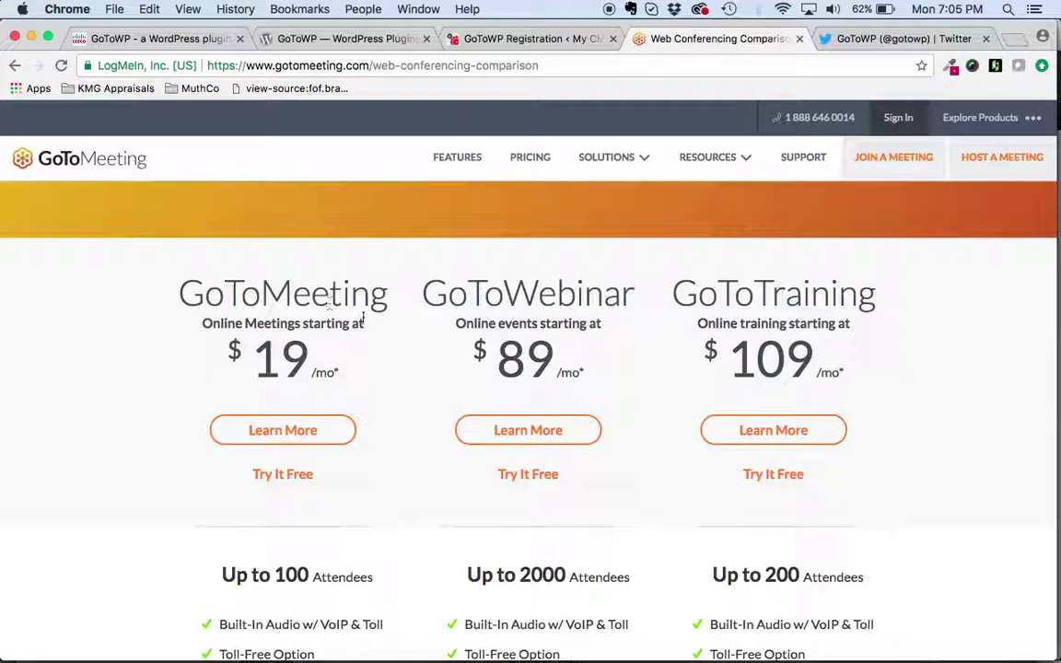
scroll(387, 376, down, 3)
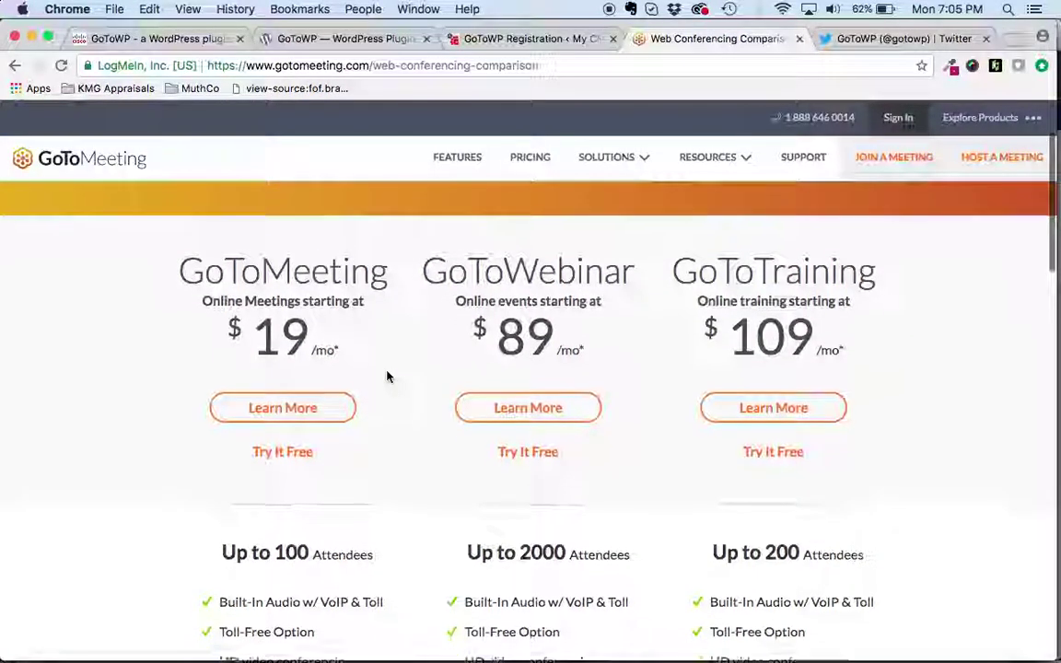
scroll(387, 375, down, 1)
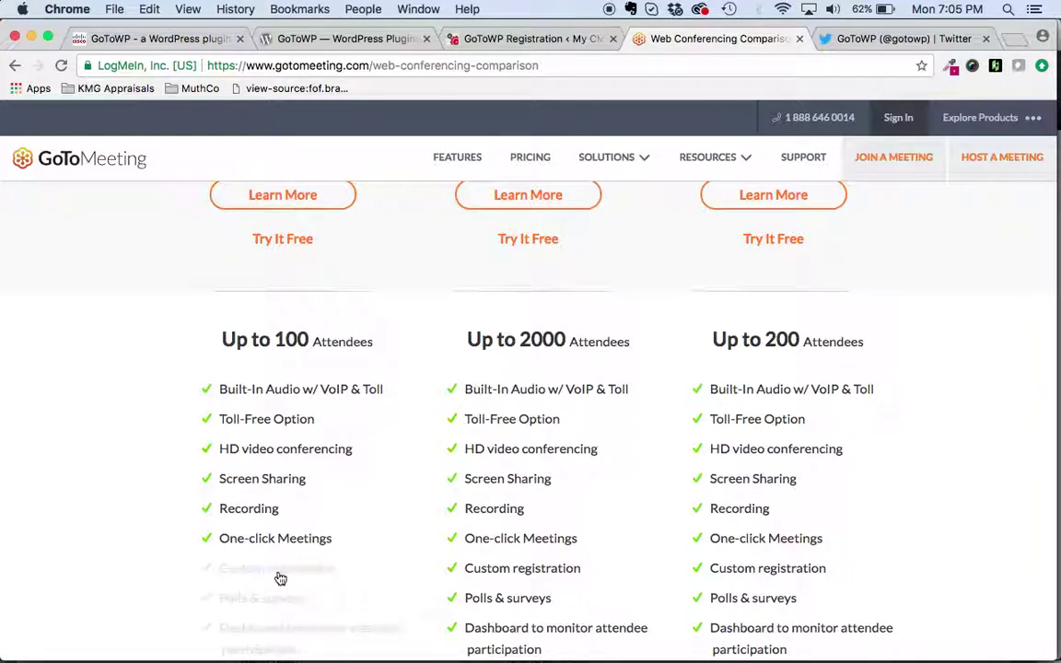
scroll(369, 405, up, 1)
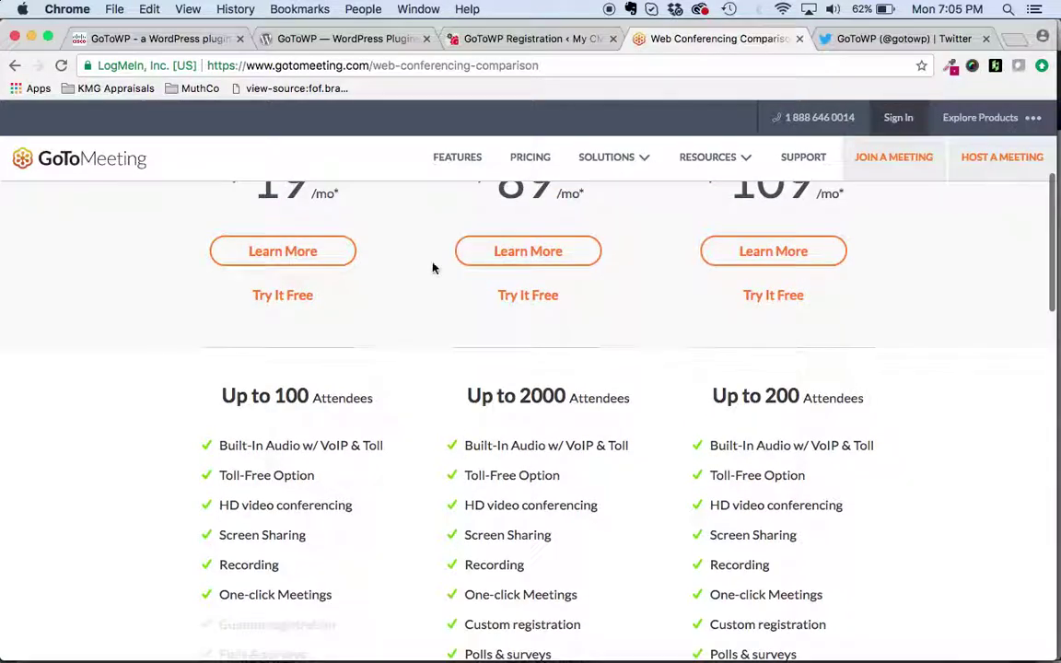
Step: Check the WordPress.org and gotowp.com tabs, then return to the GoToWP settings in WordPress admin
click(528, 42)
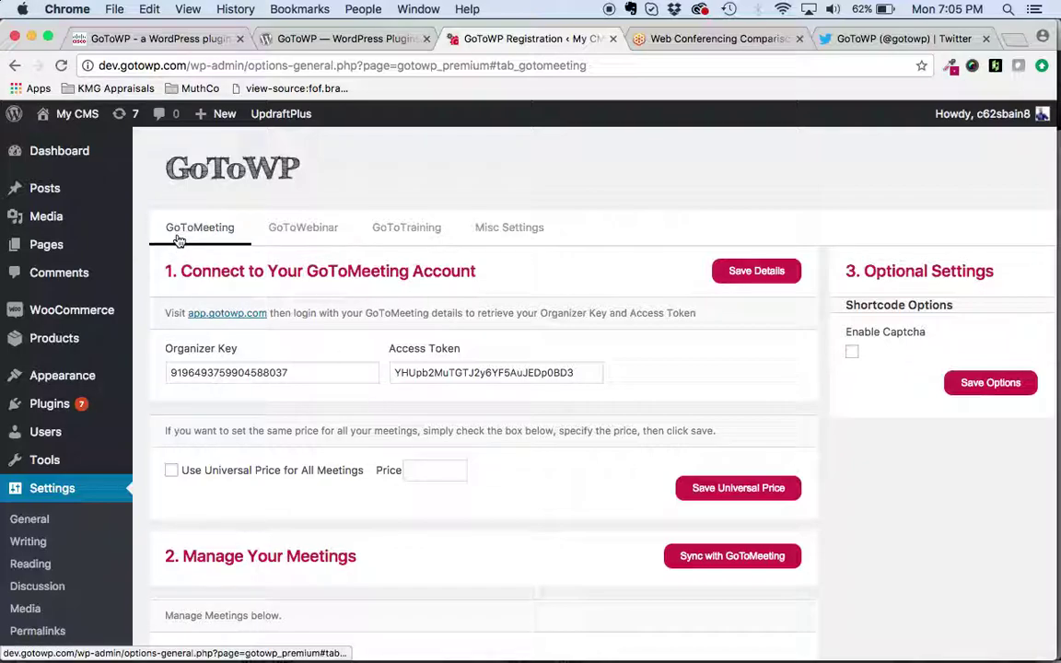
click(341, 38)
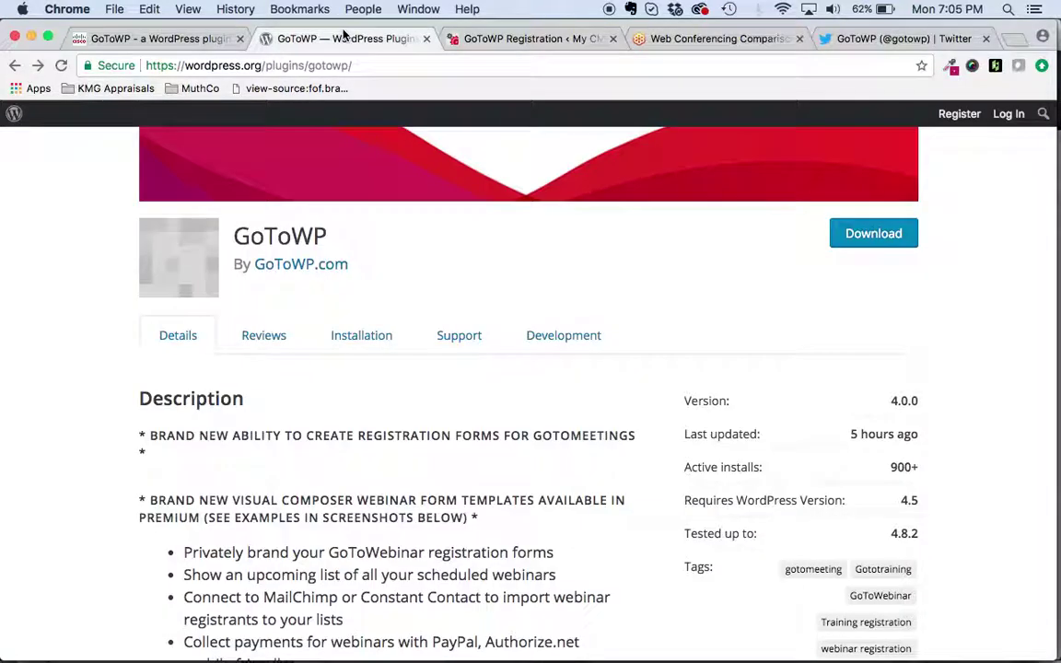
click(148, 40)
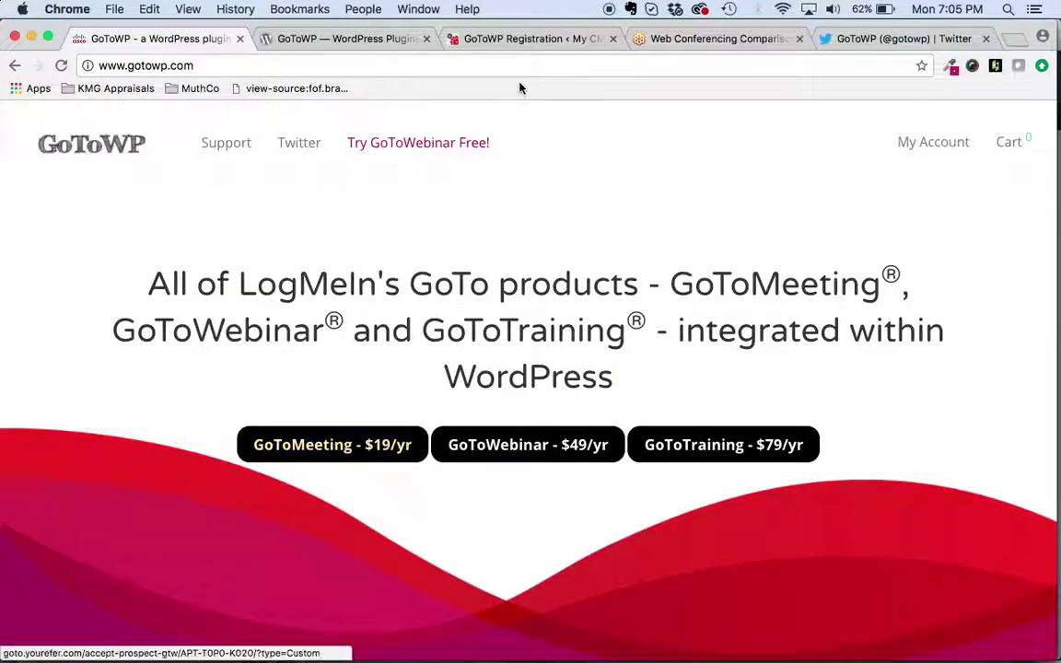
click(531, 42)
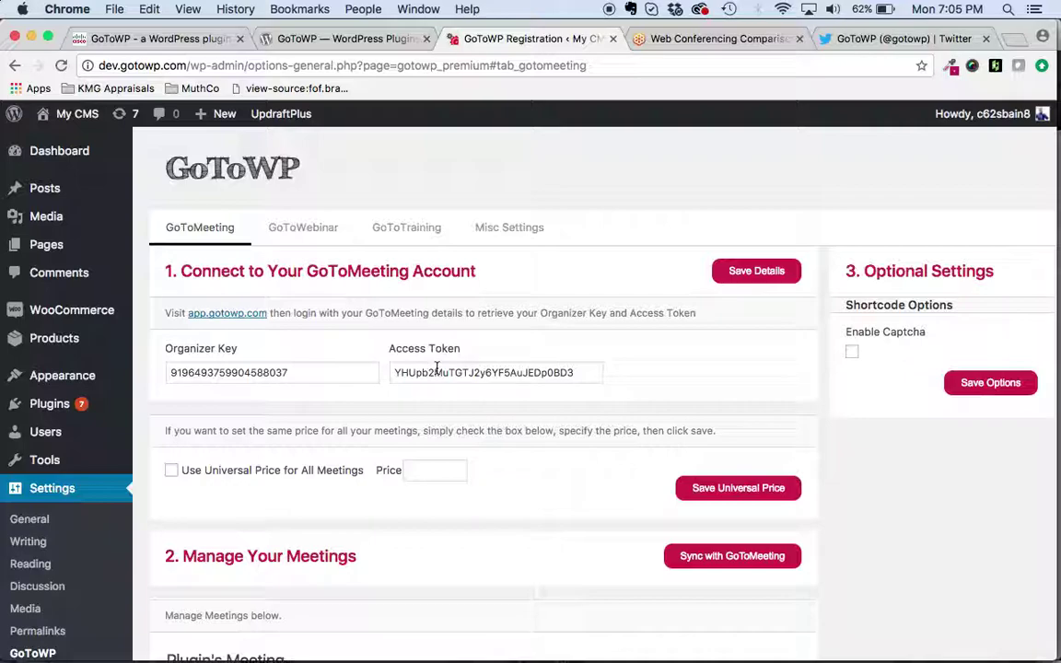
Step: Save the GoToMeeting connection details in the GoToWP settings
click(755, 274)
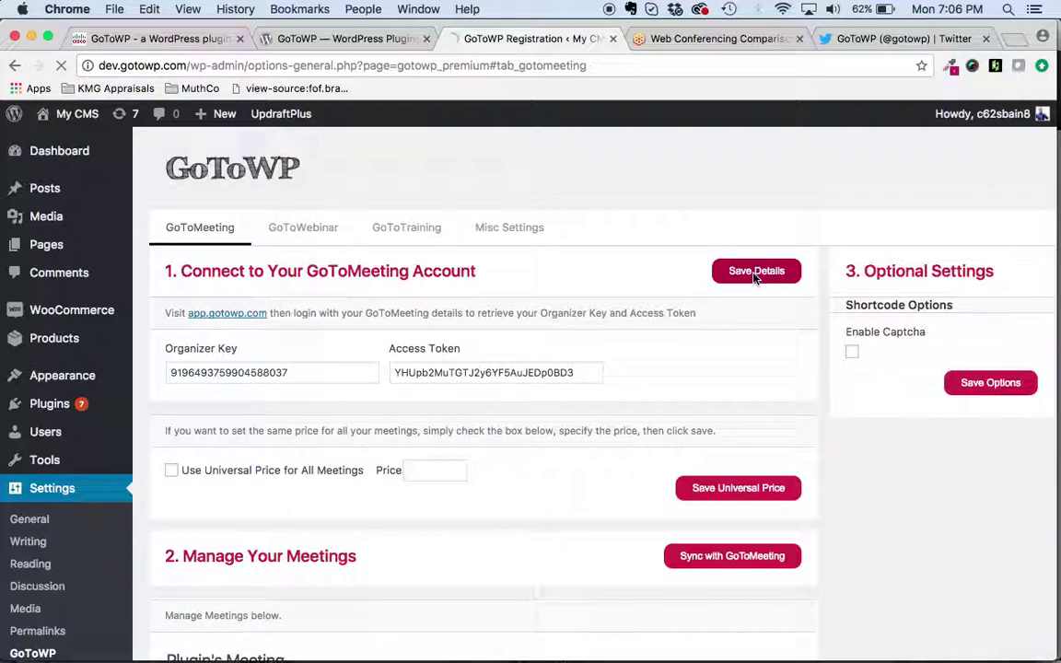
scroll(592, 249, down, 10)
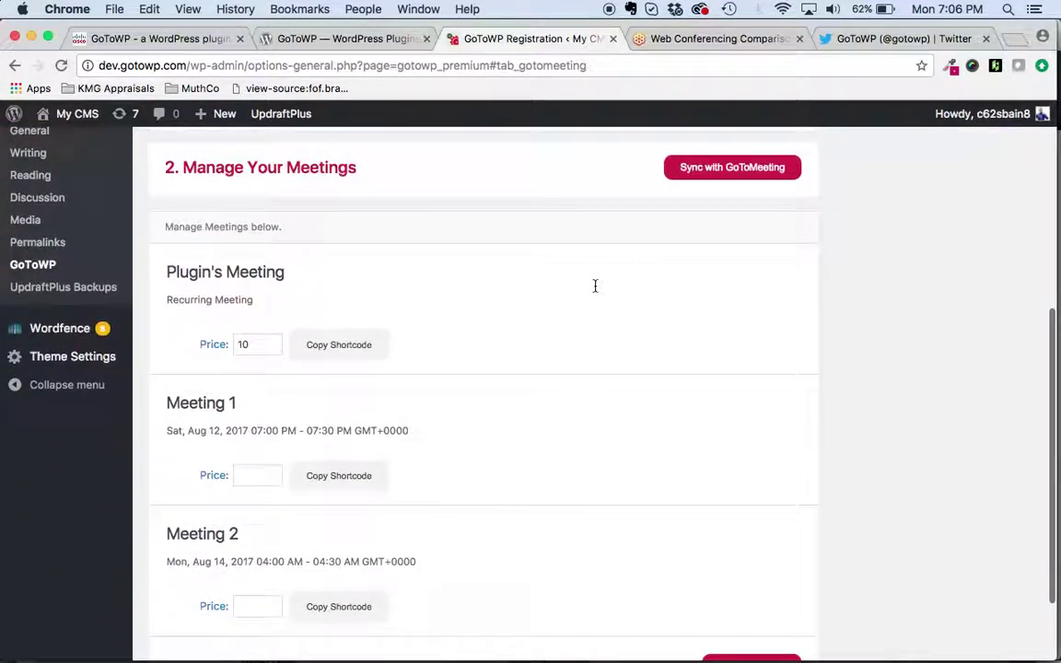
scroll(268, 547, down, 1)
scroll(268, 544, up, 3)
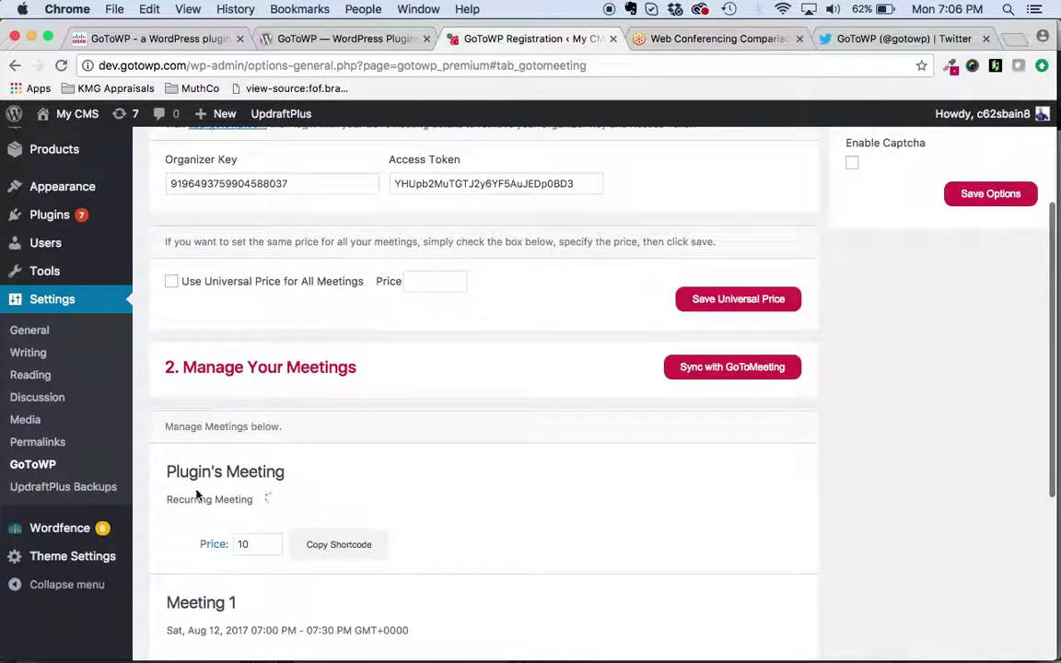
Step: Copy the shortcode for the Plugin's Meeting meeting and note its price setting
drag(166, 471, 298, 472)
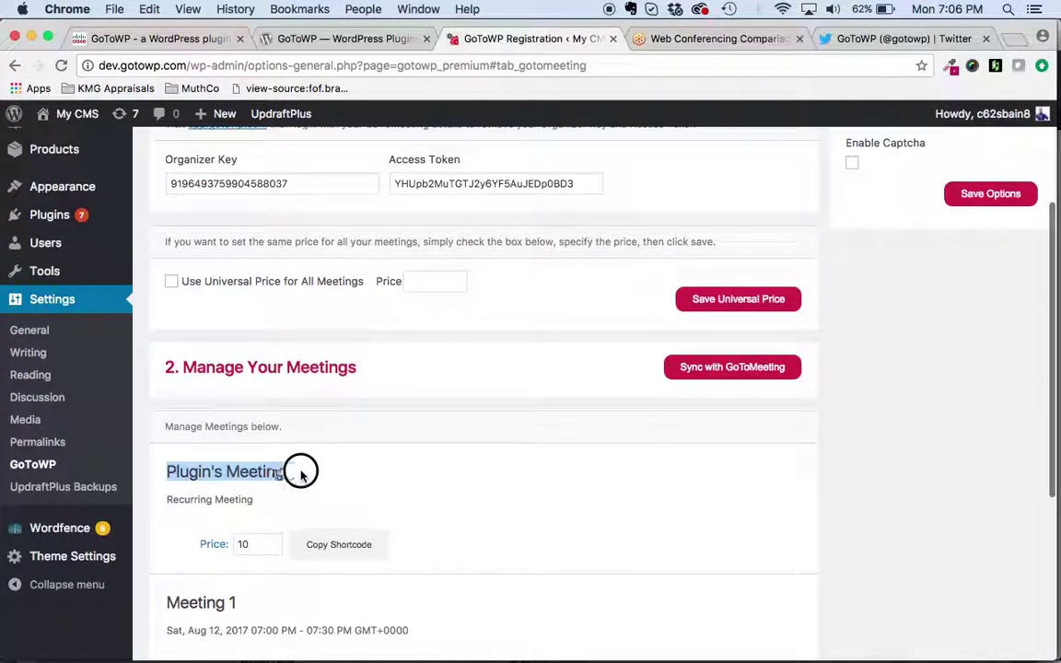
click(263, 540)
click(343, 544)
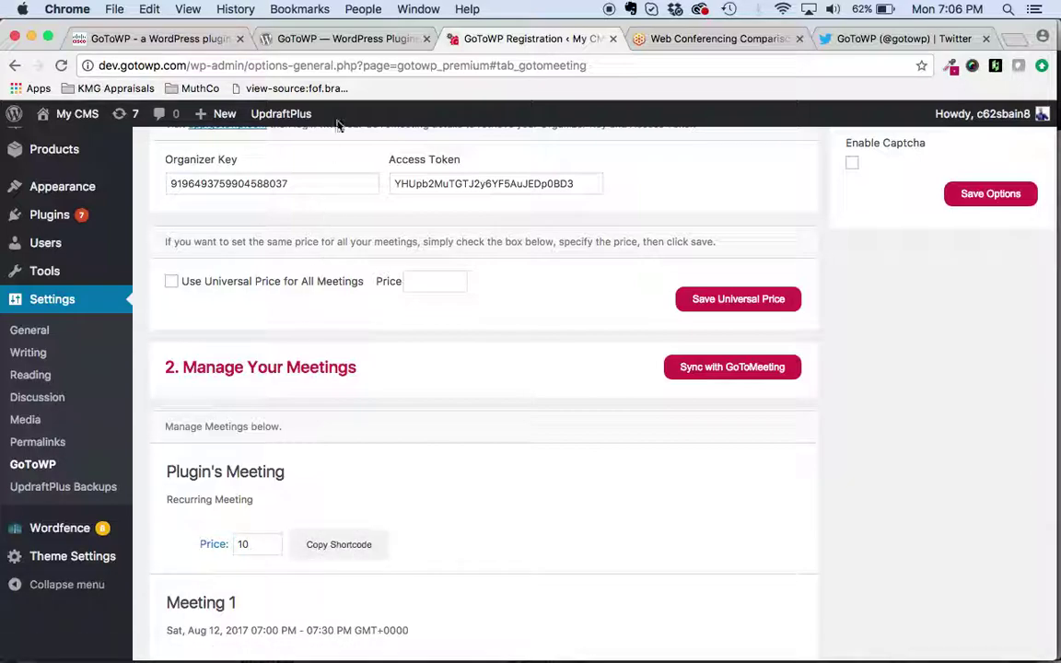
drag(196, 544, 221, 551)
Step: Start a new post via Posts > Add New
scroll(282, 551, up, 2)
mouse_move(103, 307)
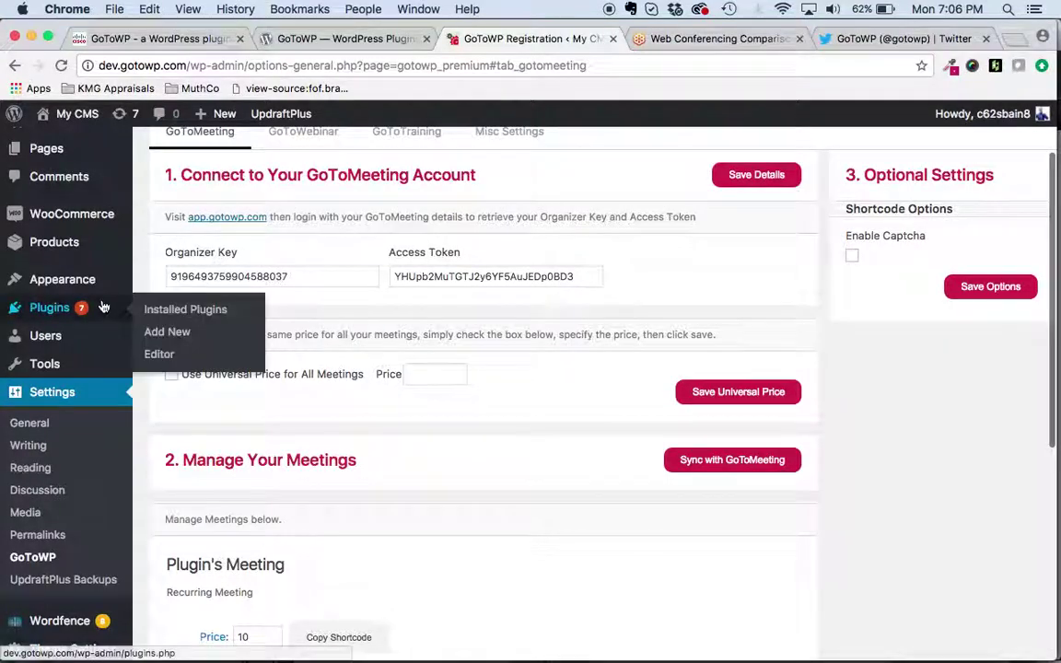
scroll(103, 306, up, 2)
click(152, 214)
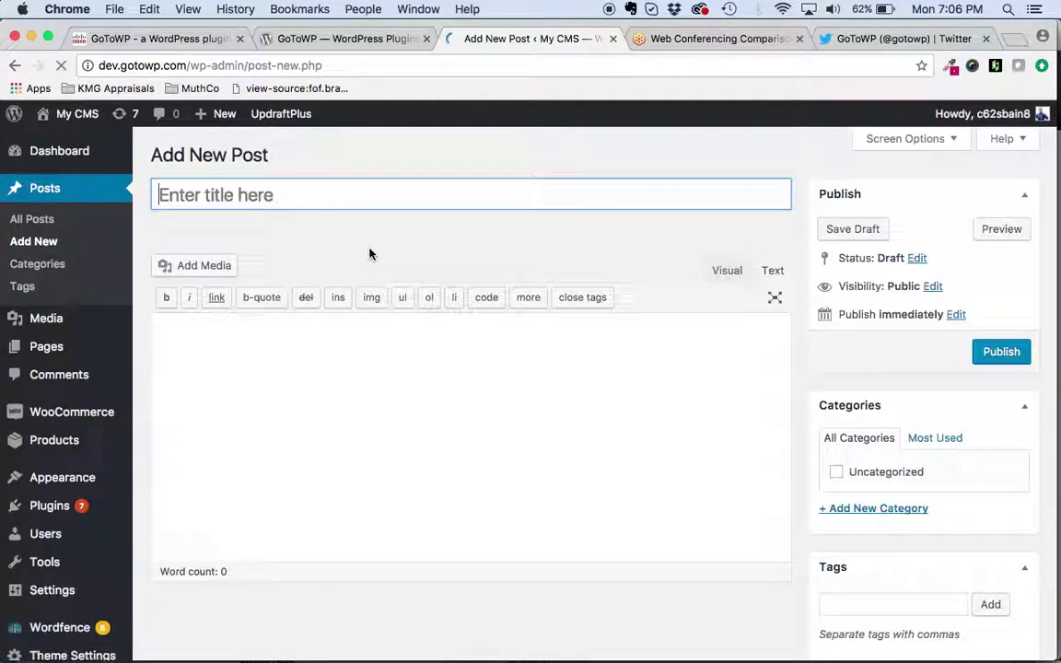
Step: Title the post 'Plugin Meeting', paste the register_meeting shortcode into the body, and save the draft
text(Plugin Meeting)
click(578, 391)
key(super+v)
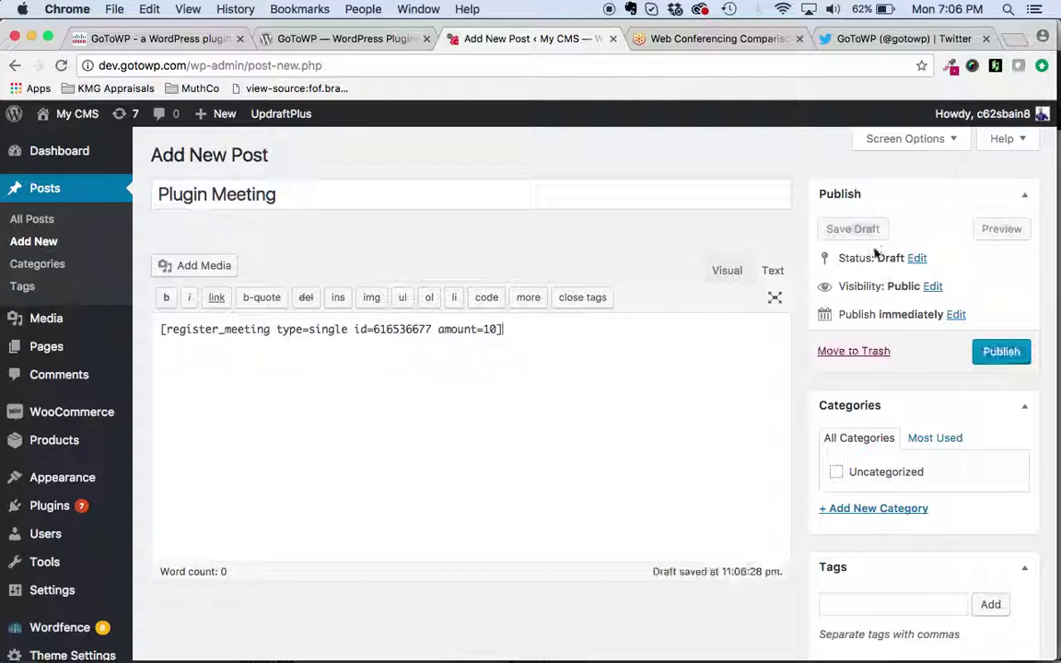
click(861, 229)
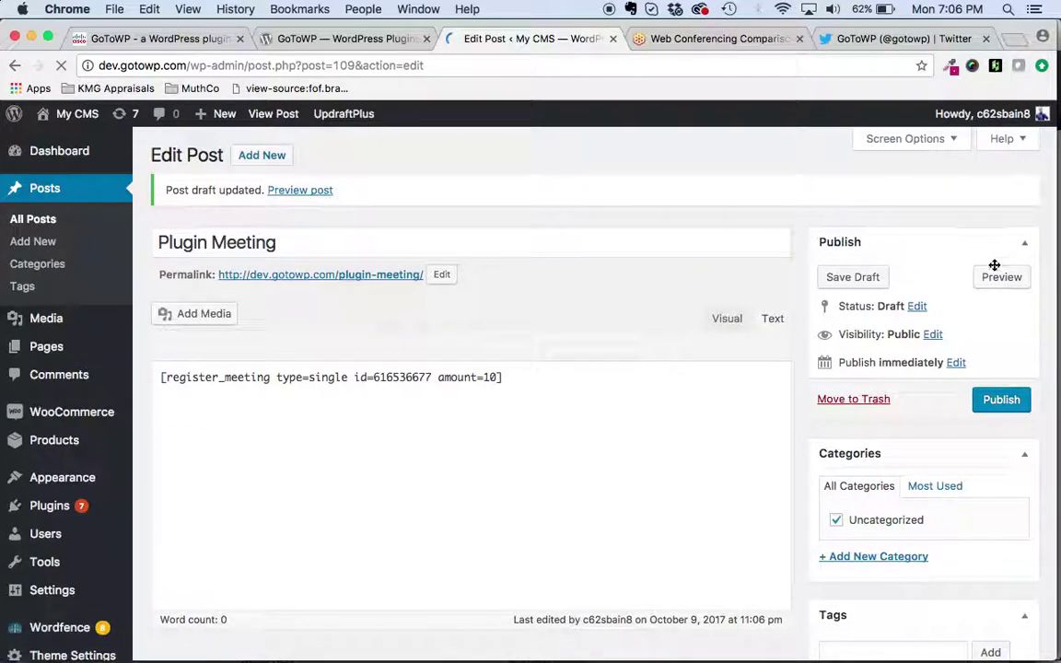
Step: Preview the Plugin Meeting post to see its registration form
click(1001, 278)
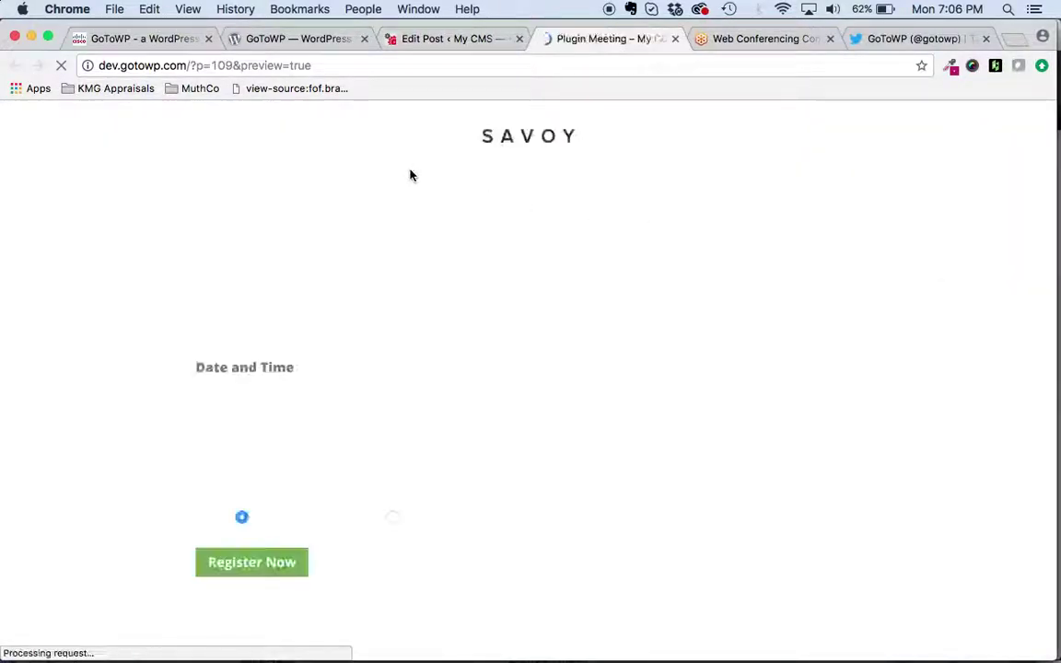
scroll(374, 433, down, 2)
scroll(374, 438, up, 2)
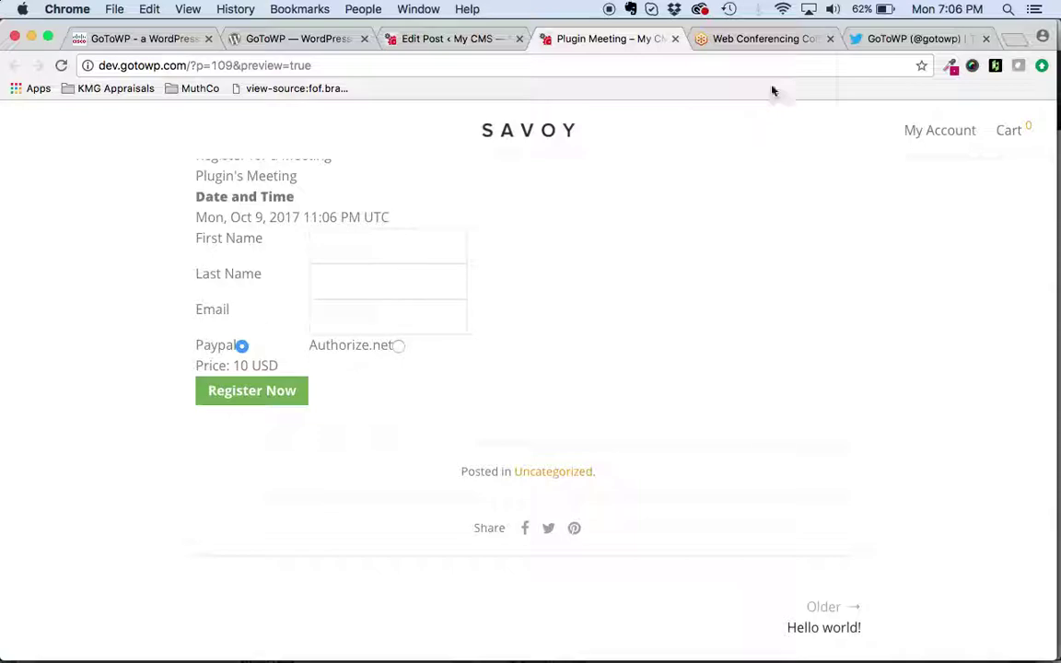
Step: Switch back to the GoToMeeting comparison page and scroll down it
click(781, 40)
scroll(426, 422, down, 1)
scroll(425, 421, down, 2)
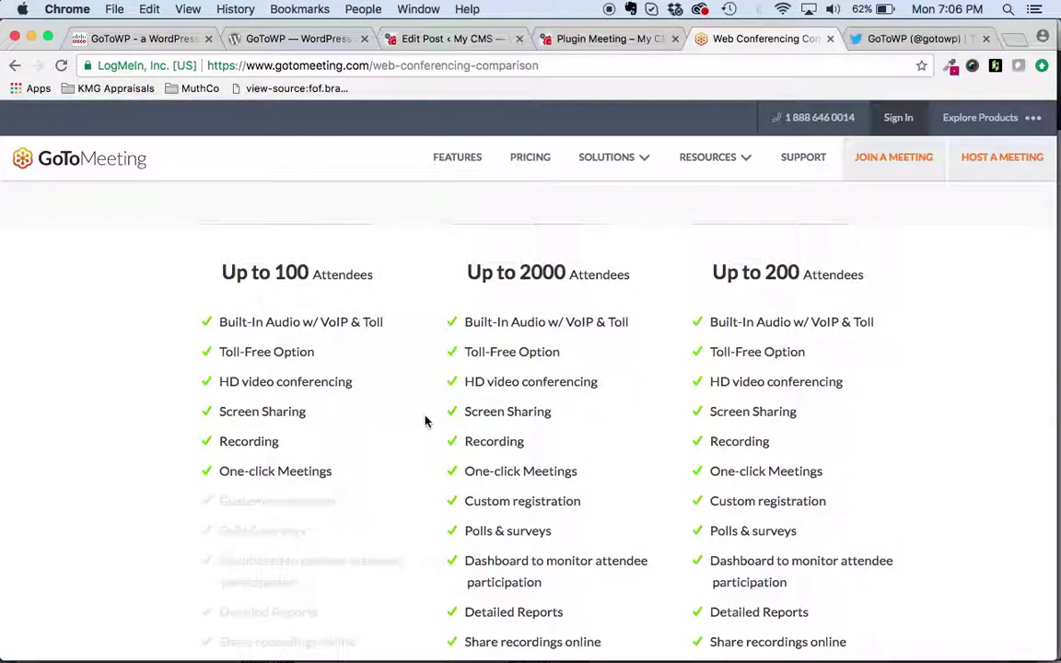
Step: Review plan prices, highlighting the 'Up to 100' attendee limit, then return to the WordPress.org plugin page
scroll(418, 436, up, 1)
scroll(418, 436, up, 2)
scroll(418, 435, up, 2)
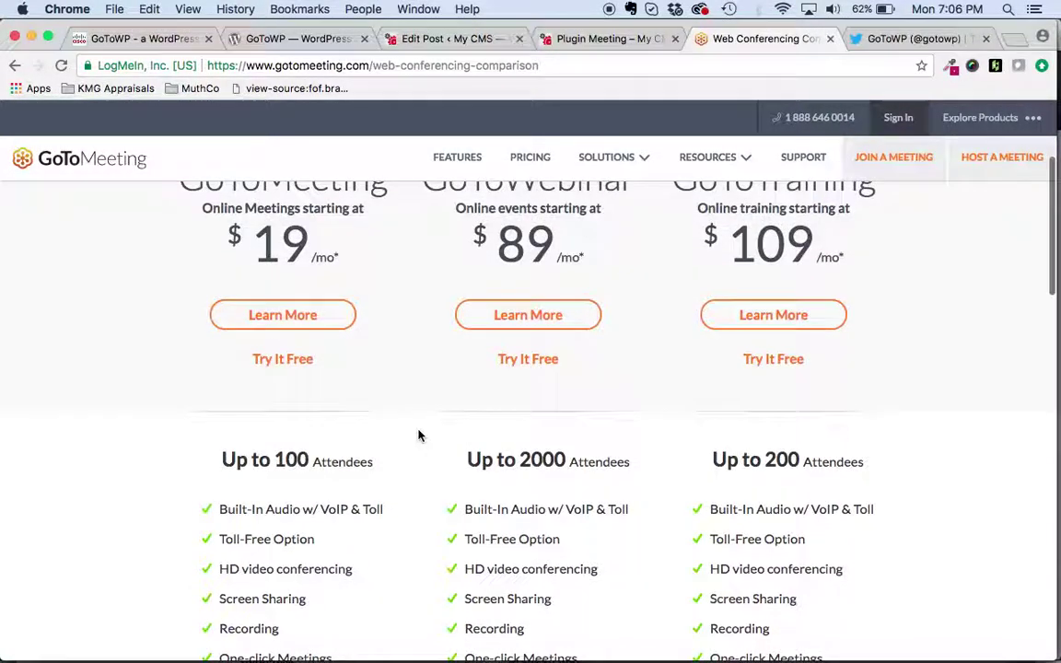
scroll(418, 436, up, 1)
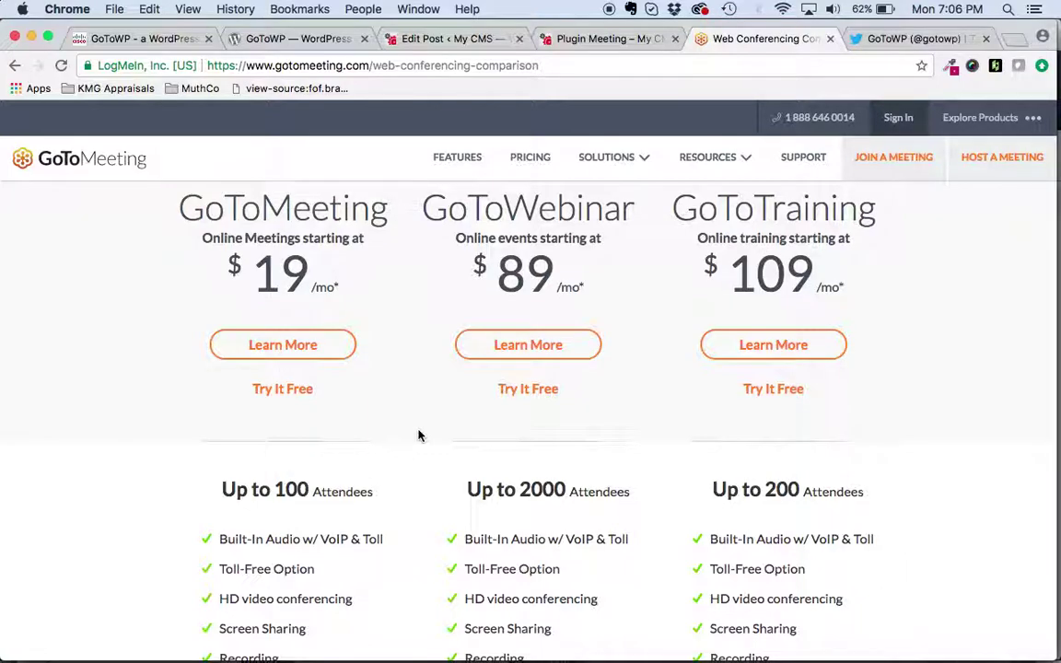
scroll(418, 436, down, 3)
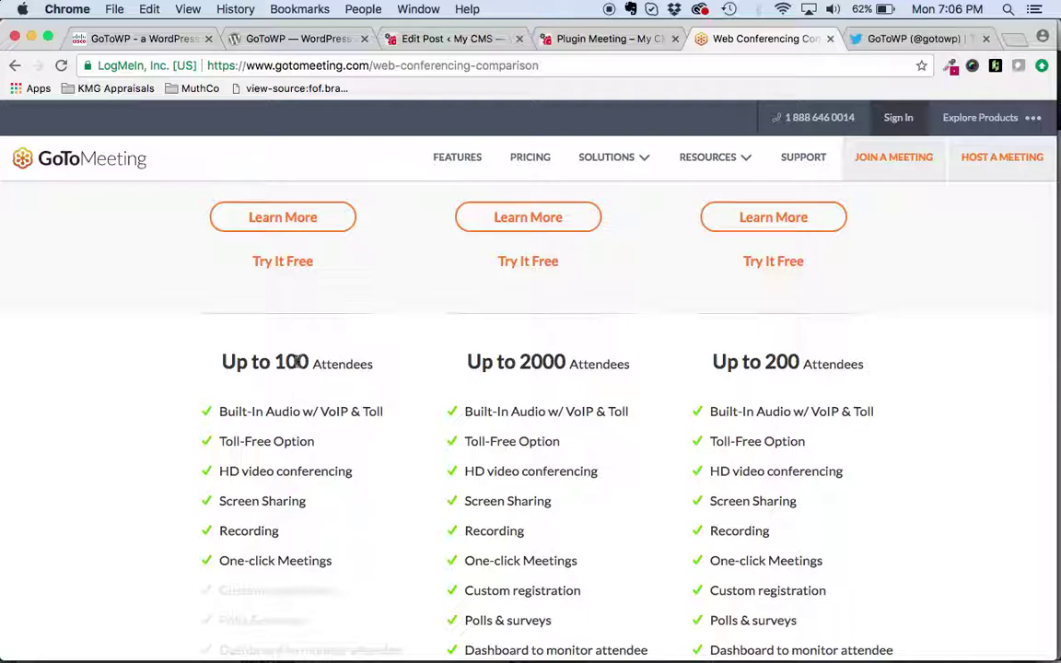
drag(281, 364, 301, 364)
scroll(299, 362, up, 3)
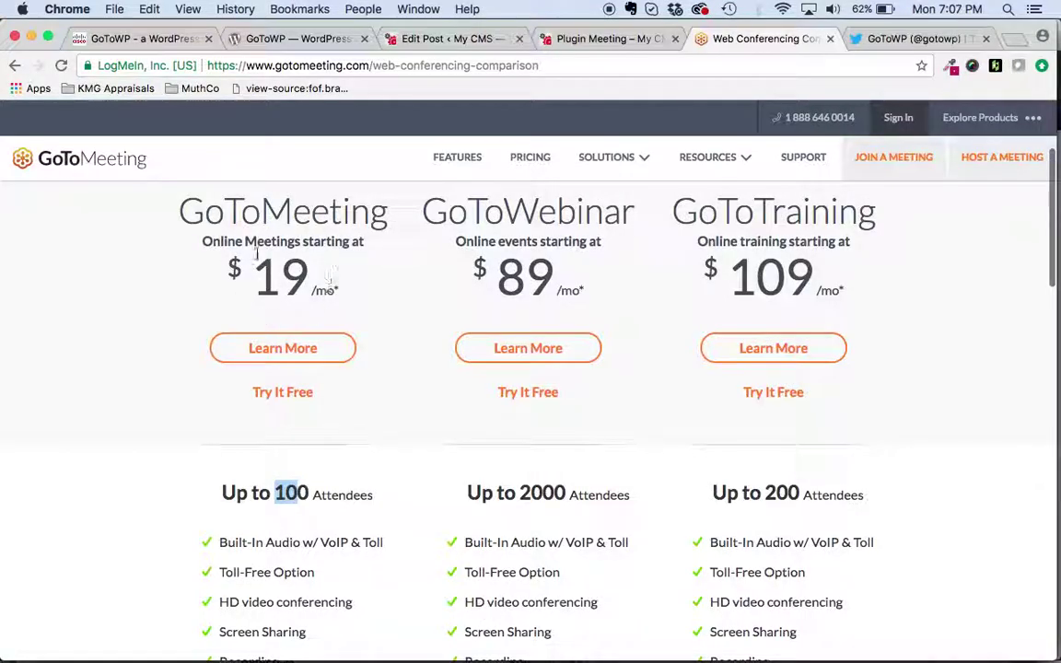
click(314, 292)
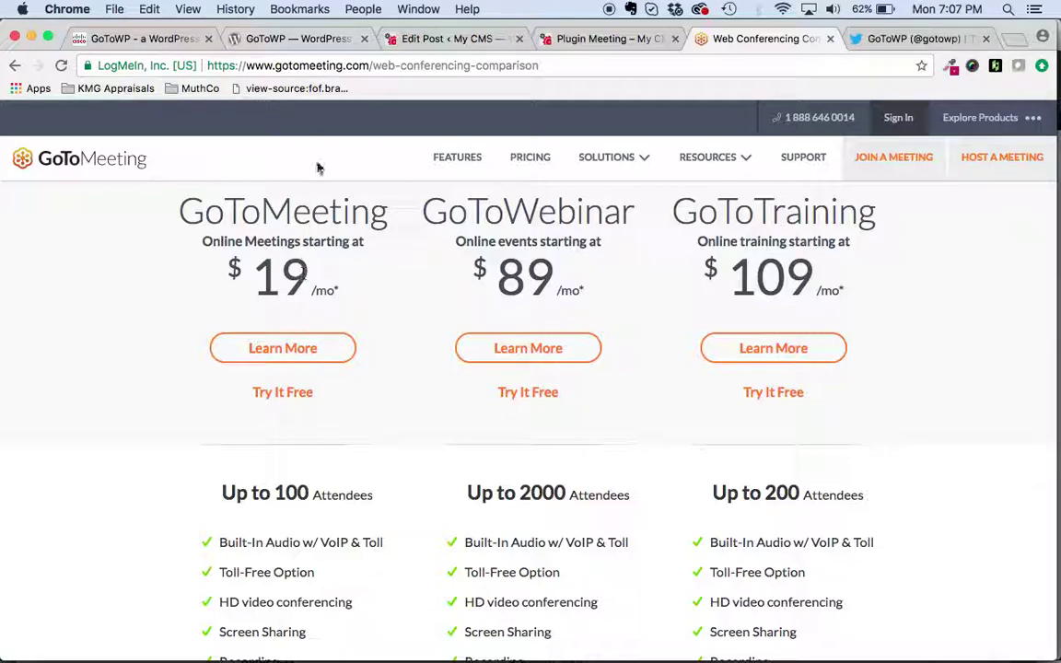
click(296, 41)
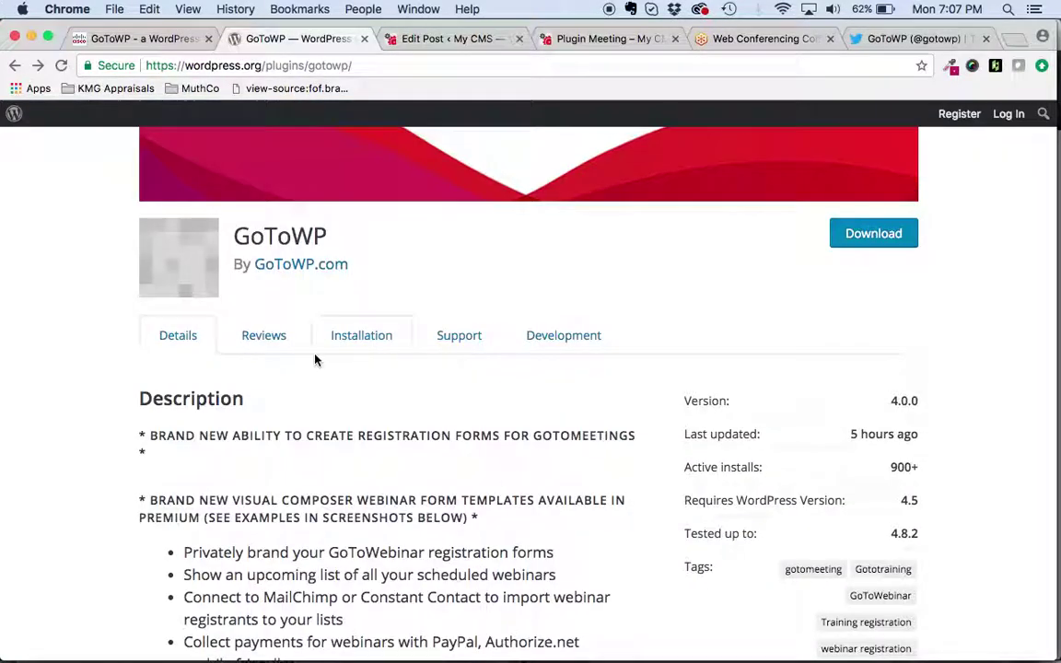
Step: Open gotowp.com and its GoToWP Premium (For GoToMeeting) $19/yr product page, then return to the homepage
scroll(318, 350, up, 2)
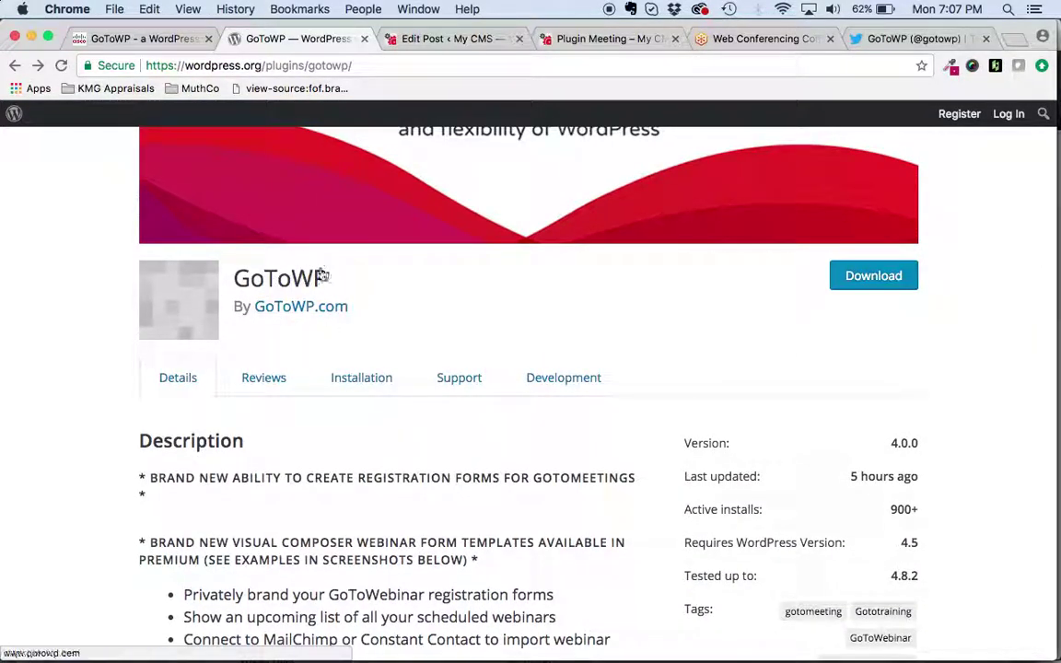
click(346, 321)
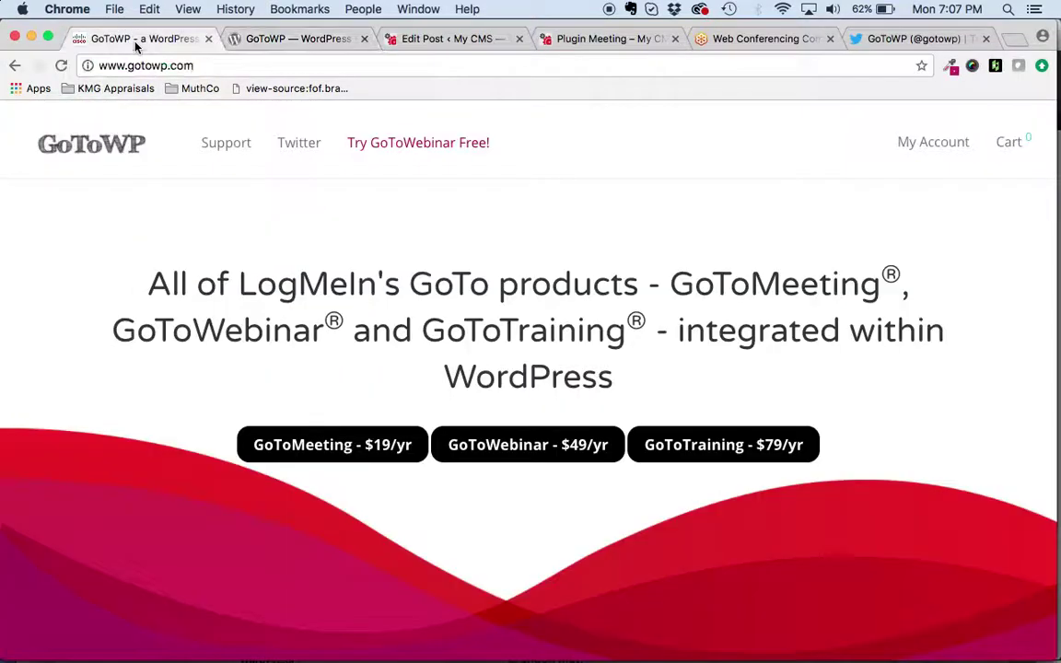
click(356, 447)
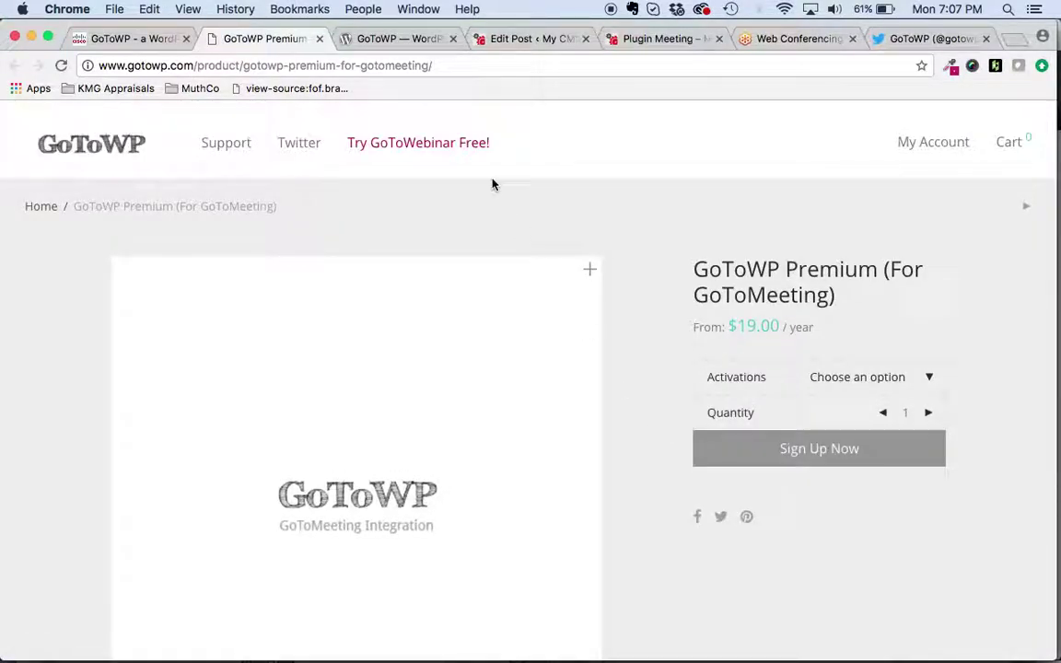
click(126, 39)
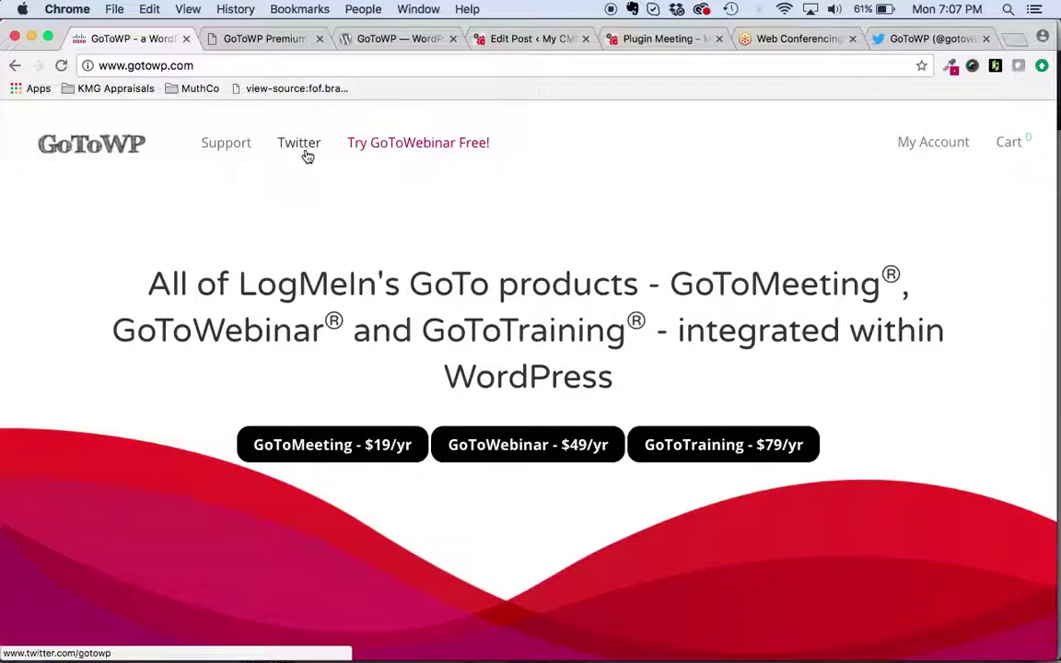
Step: Look over the GoToWP Twitter profile, then go back to the gotowp.com homepage
click(933, 38)
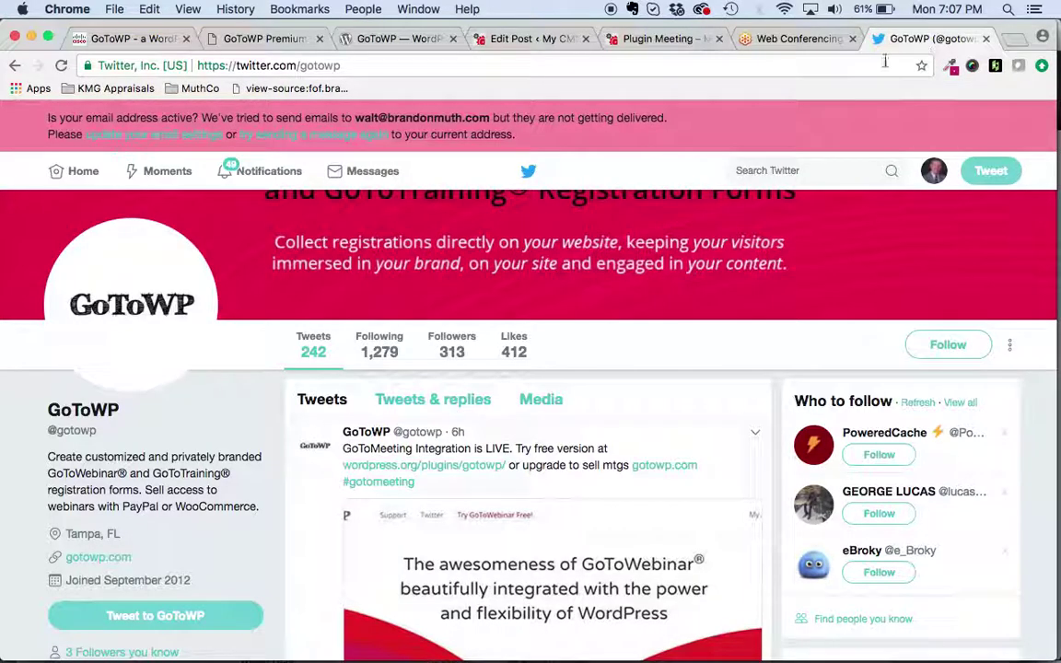
scroll(328, 479, down, 5)
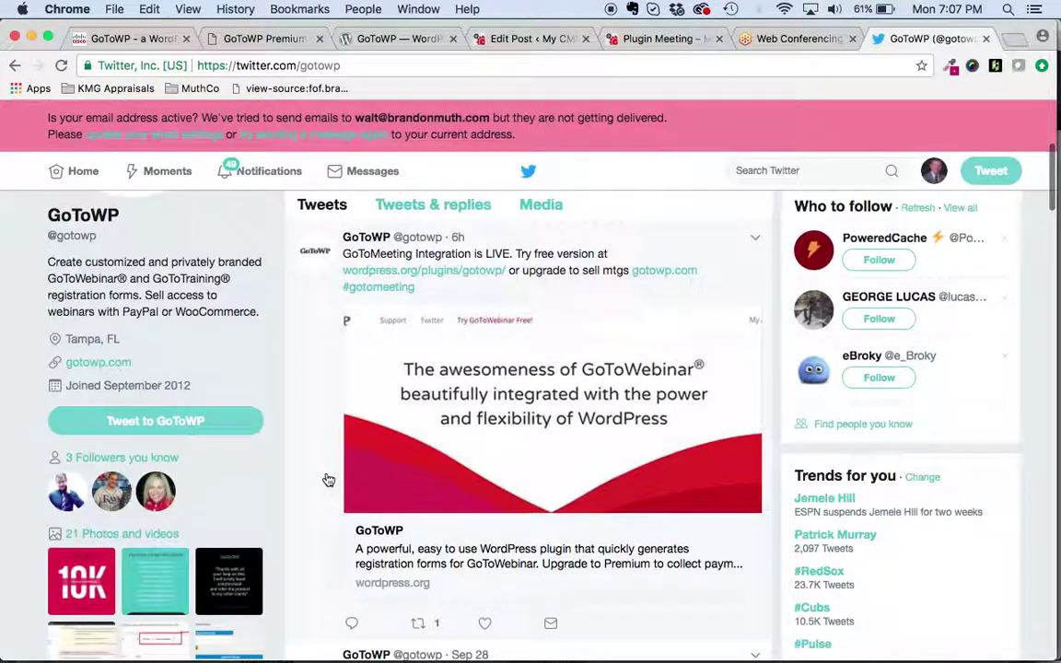
scroll(328, 479, up, 3)
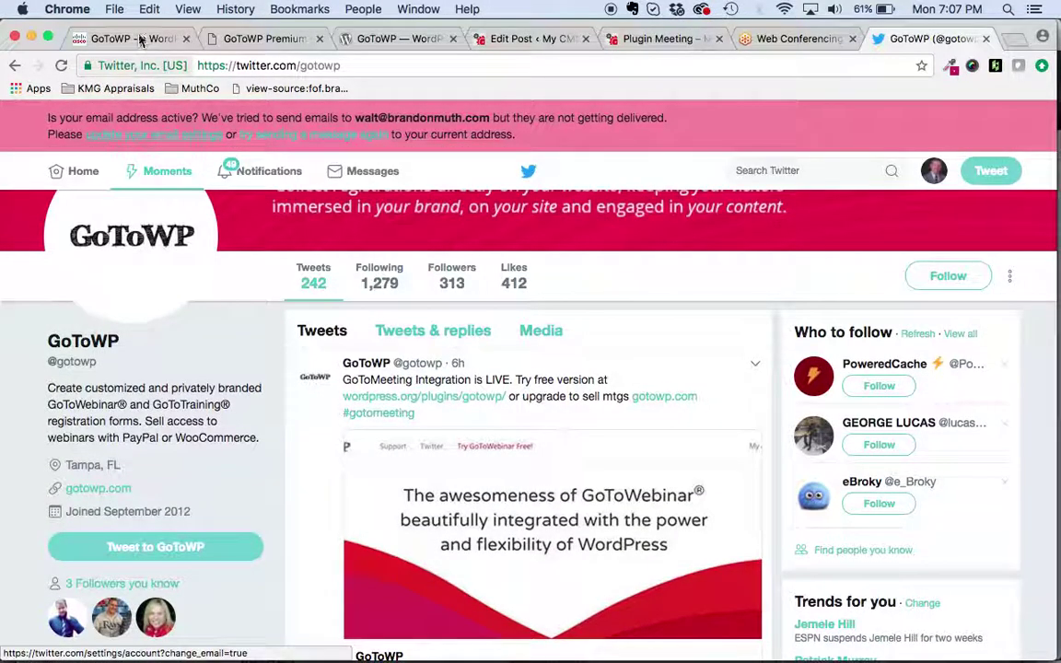
click(134, 39)
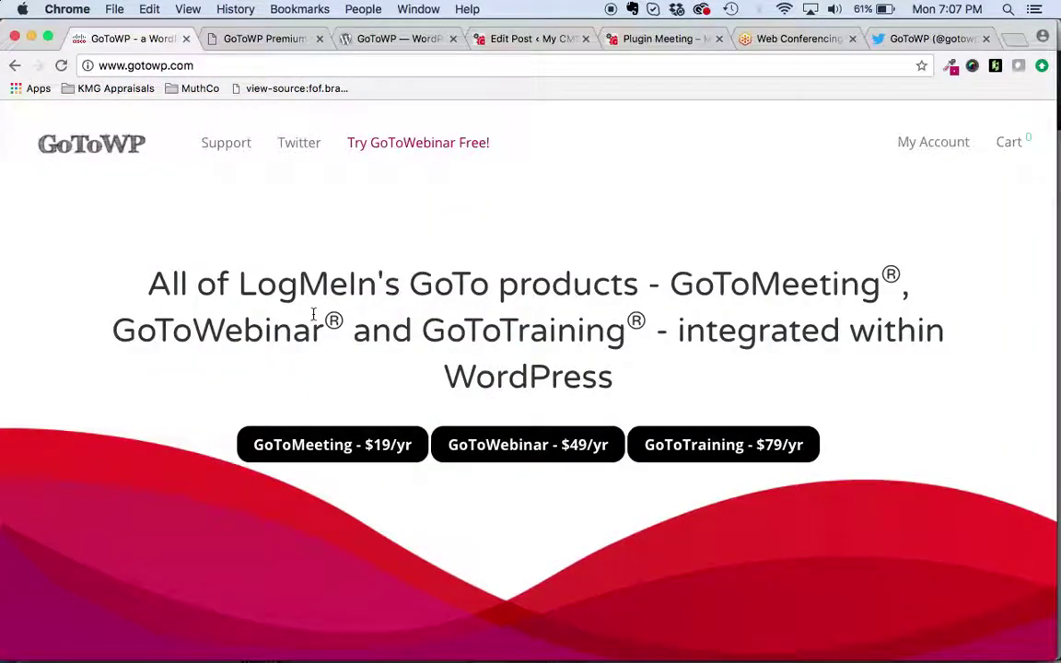